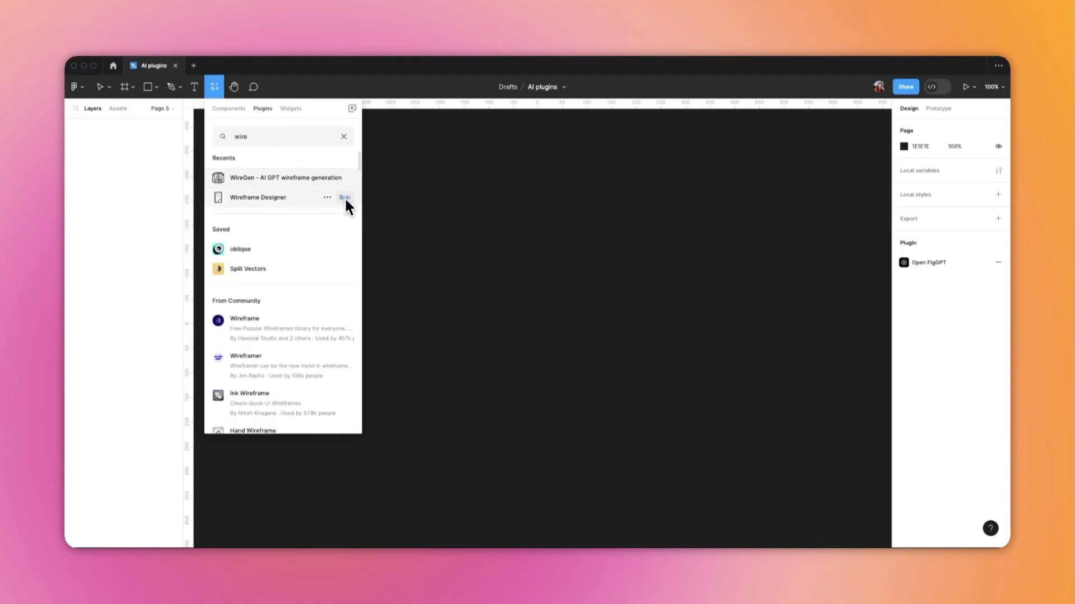
# Generate a one-screen phone wireframe with WireGen from "mobile app for planning tasks for the day" and copy it to the canvas.
pyautogui.click(344, 199)
pyautogui.write('mobile app for planning tasks for the day')
pyautogui.click(746, 347)
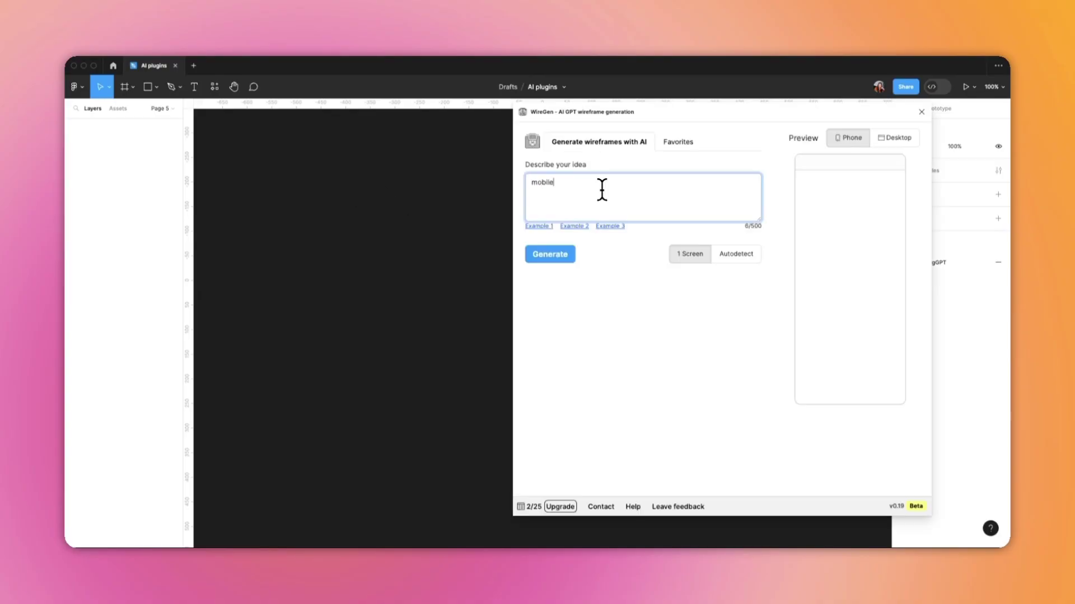
pyautogui.write('app for planning tasks for the day')
pyautogui.click(539, 254)
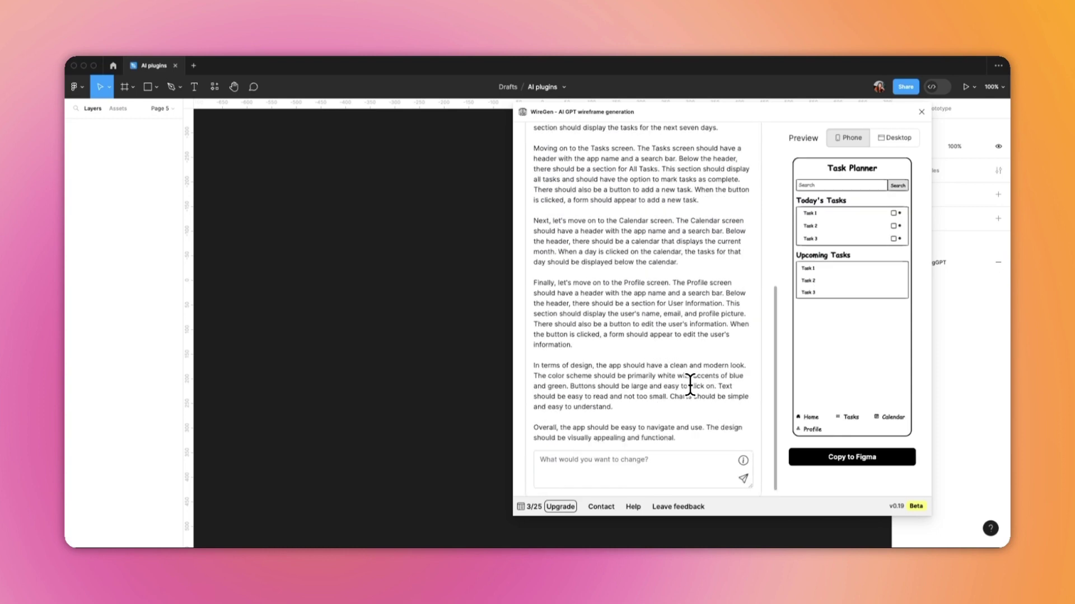
pyautogui.click(889, 463)
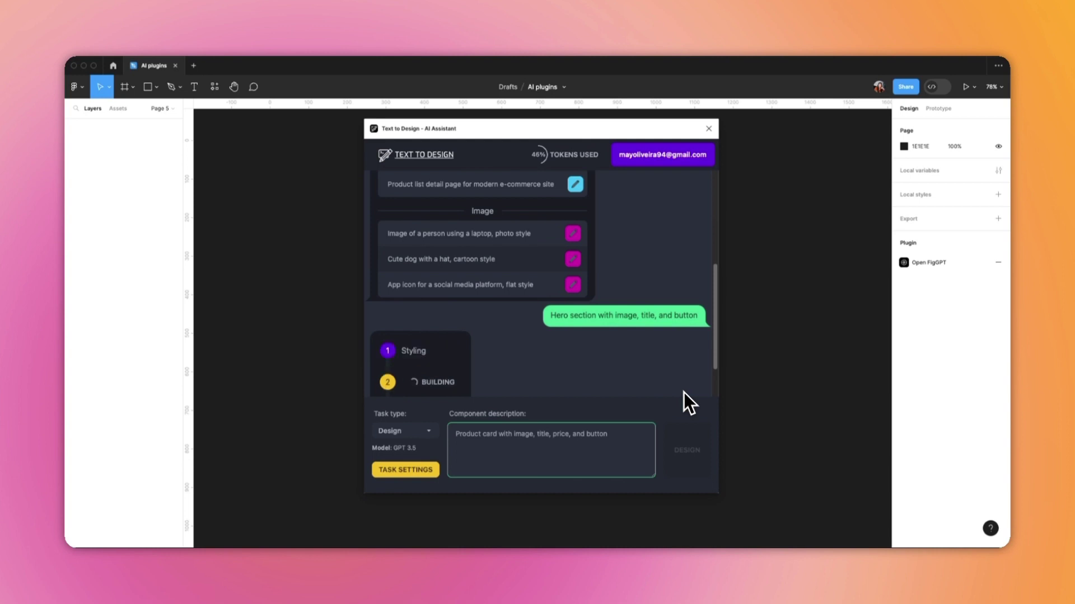
# Rerun the Text to Design - AI Assistant plugin and generate another design from a component description.
pyautogui.click(708, 129)
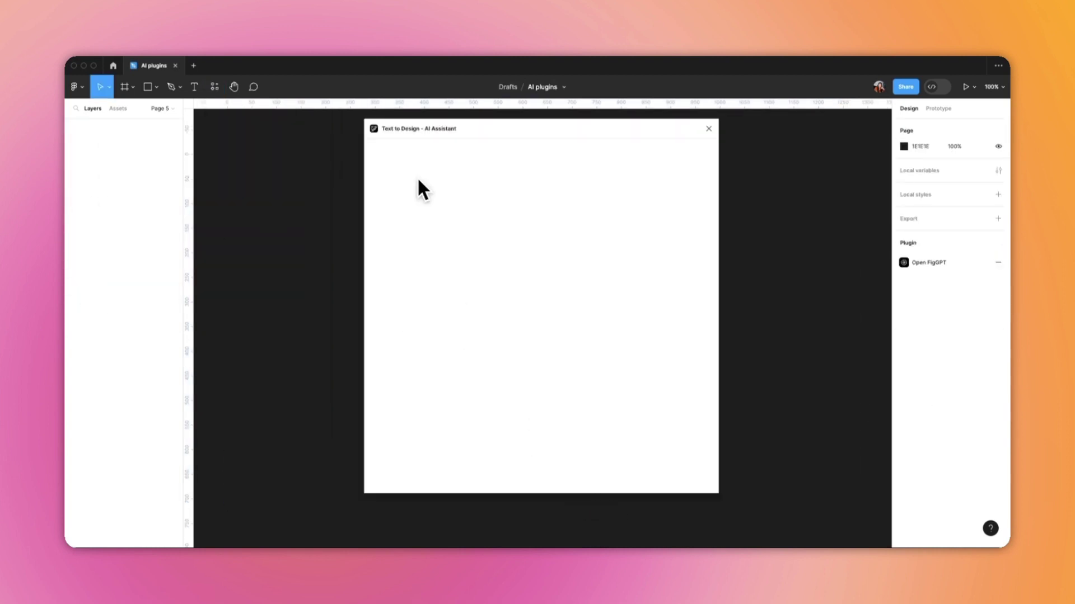
pyautogui.click(691, 454)
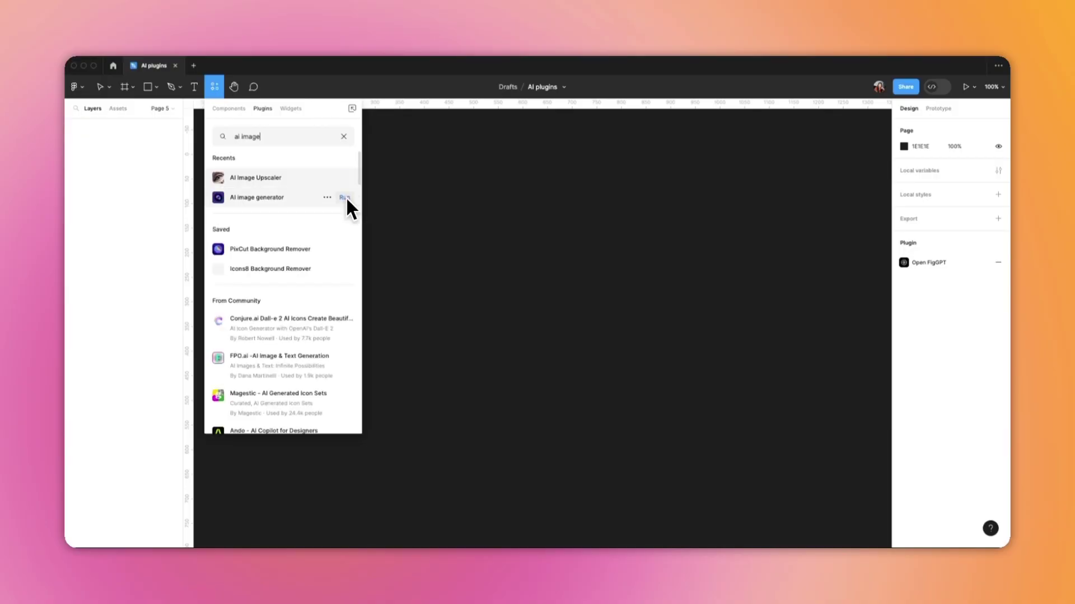
# Generate square photos with AI image generator, including "A yellow school bus navigating a winding country road lined with trees showcasing brilliant autumn foliage".
pyautogui.click(345, 197)
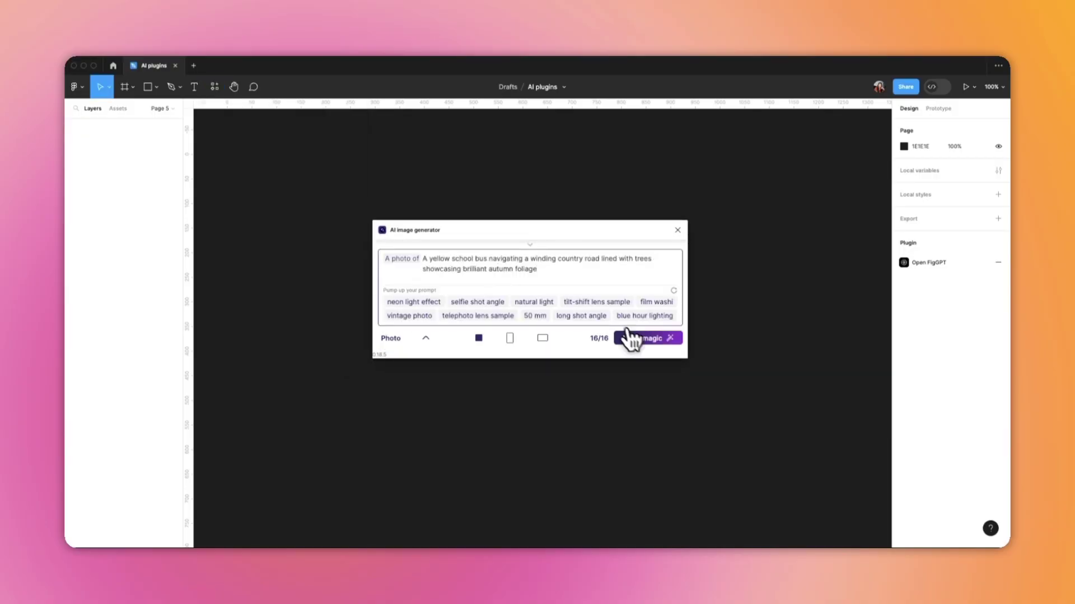
pyautogui.click(622, 339)
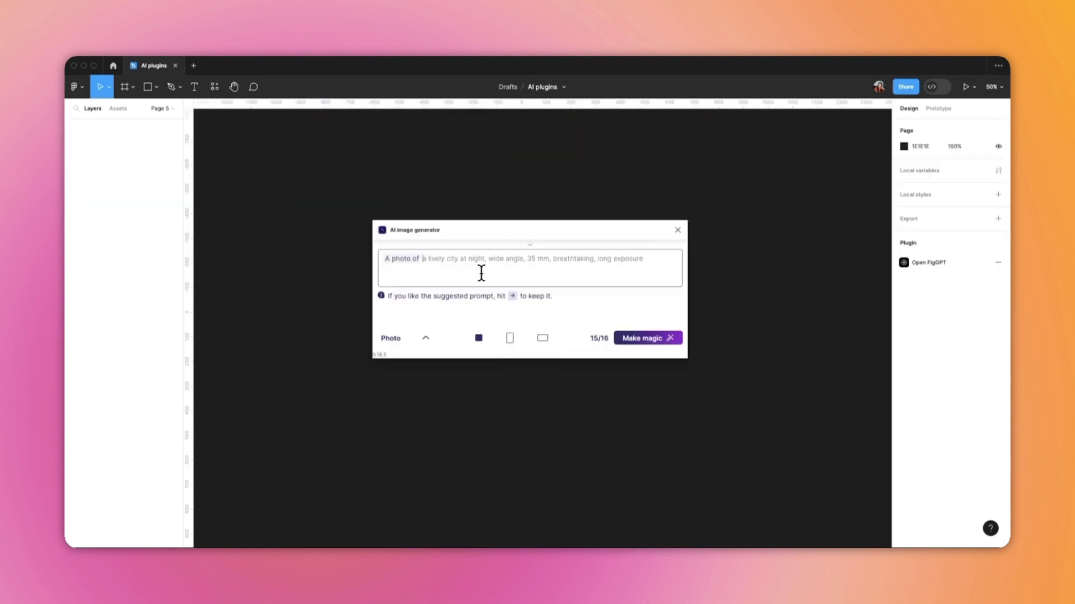
pyautogui.click(635, 340)
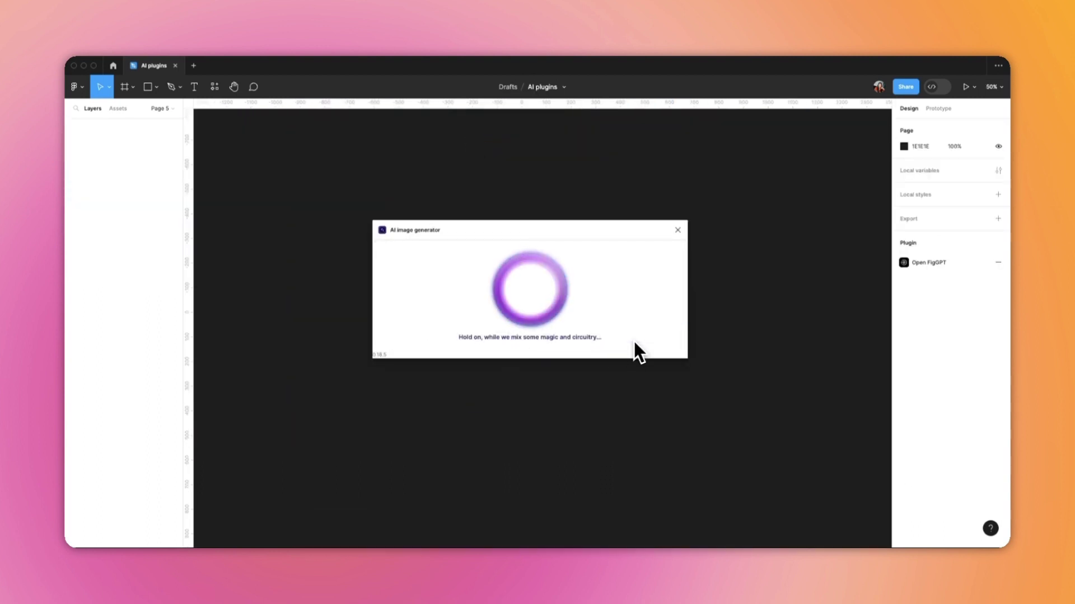
pyautogui.click(607, 133)
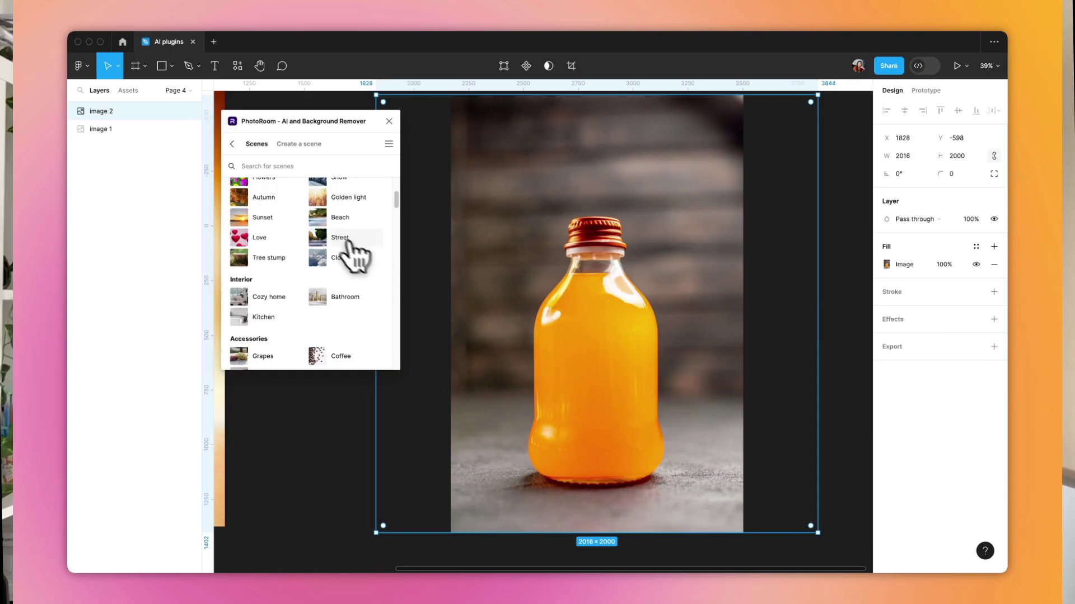
# Remove the orange bottle image's background with PhotoRoom and browse the scenes offered for Instant Backgrounds.
pyautogui.scroll(3, 354, 246)
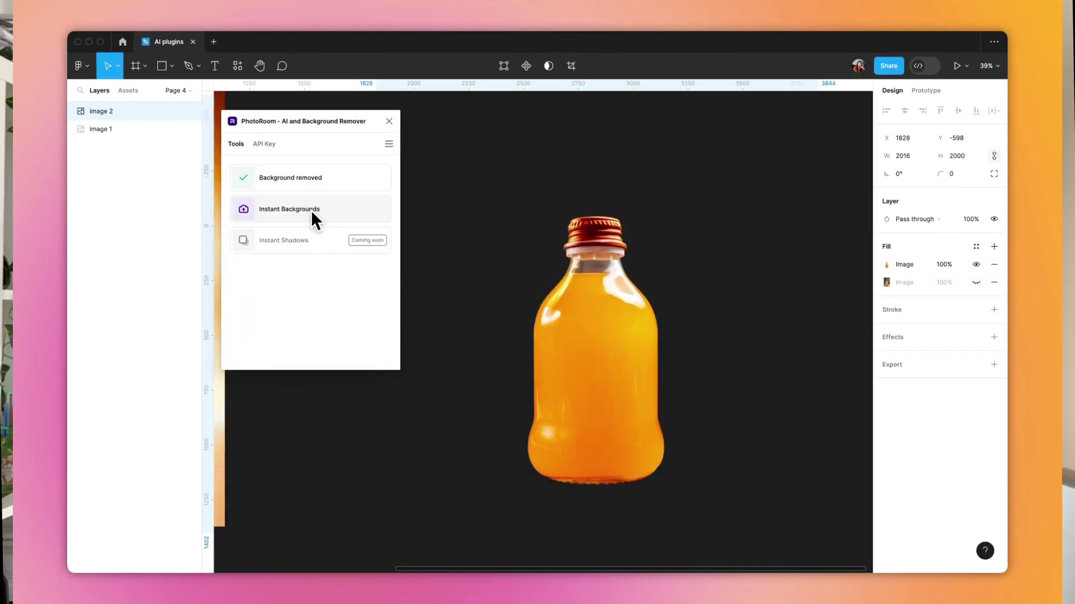
pyautogui.click(491, 342)
pyautogui.scroll(-2, 340, 297)
pyautogui.scroll(-5, 313, 268)
pyautogui.click(347, 231)
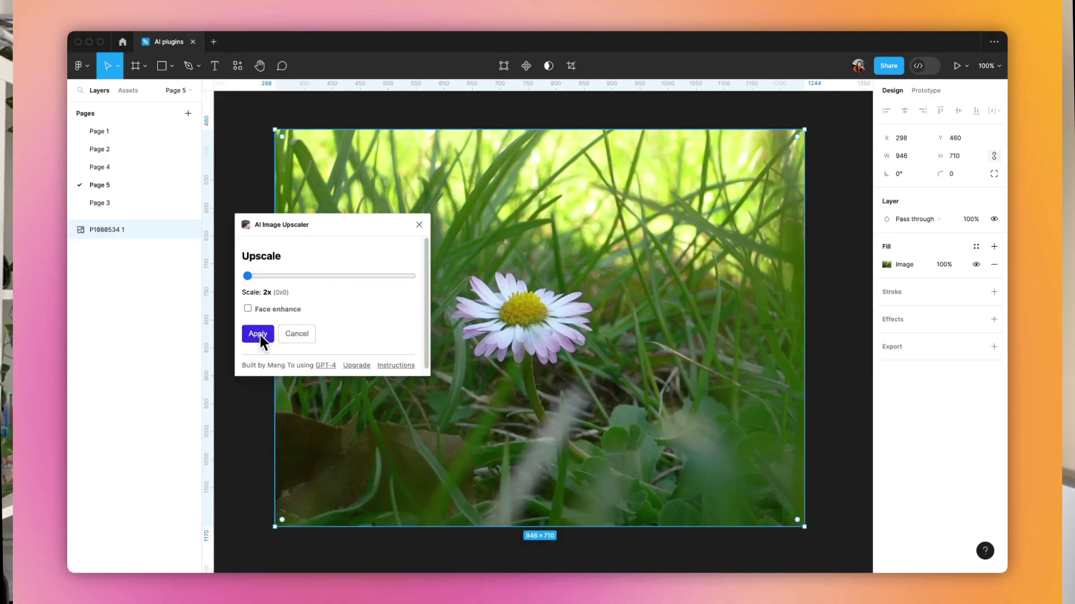
# Upscale the daisy photo by 2x with AI Image Upscaler and inspect the flower up close without the interface.
pyautogui.click(258, 335)
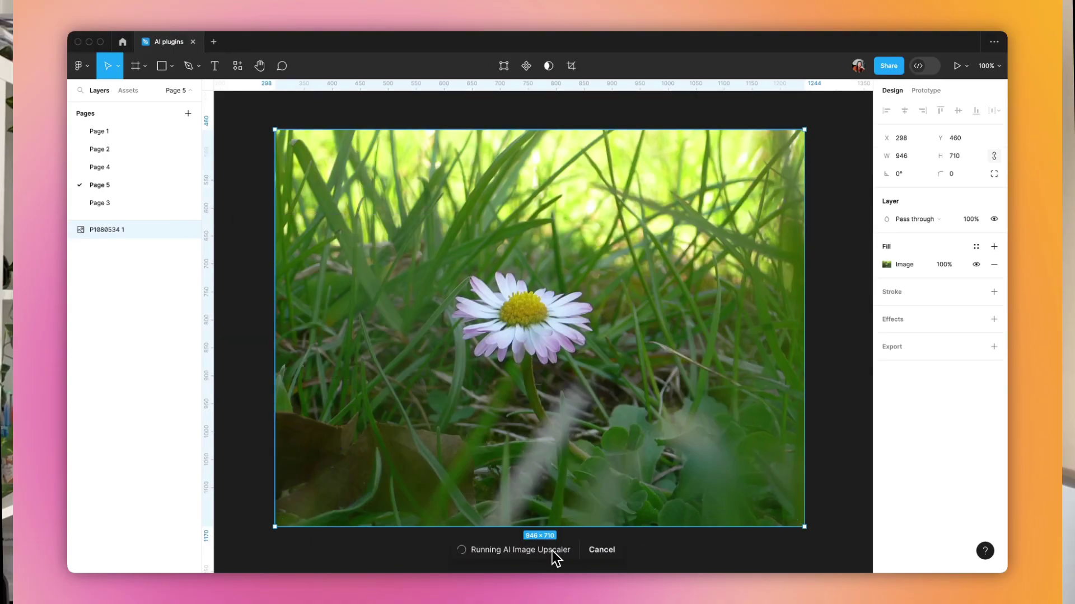
pyautogui.scroll(5, 554, 556)
pyautogui.hotkey('ctrl', '\\')
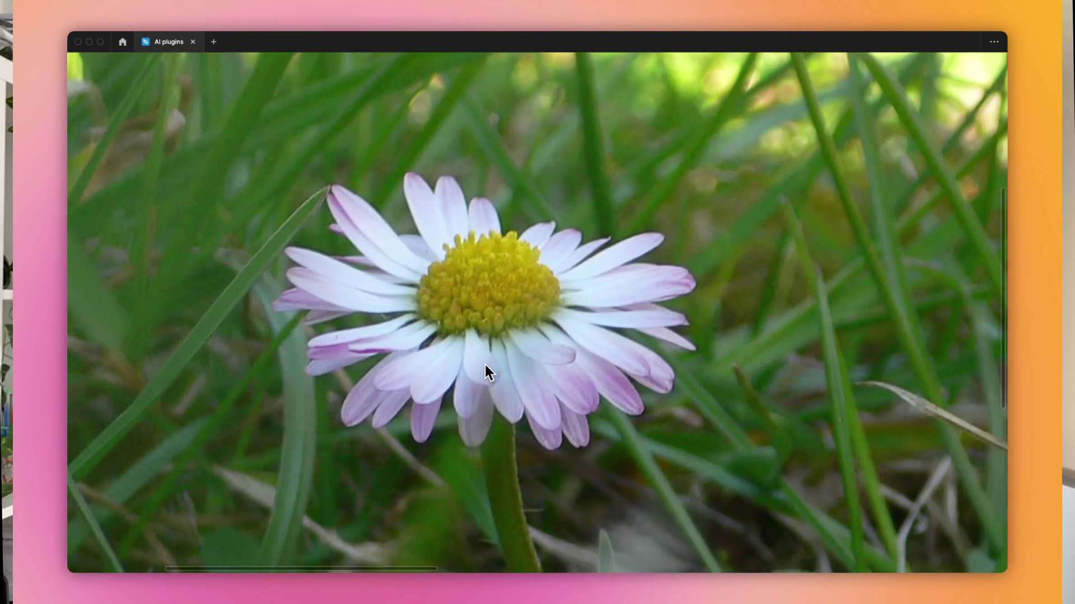
pyautogui.scroll(-5, 485, 362)
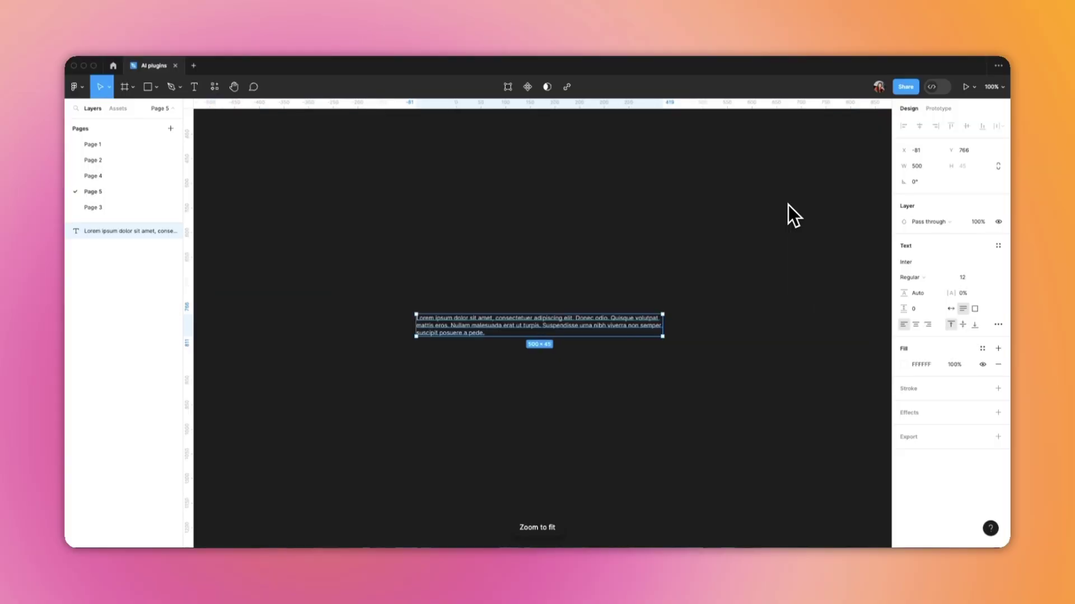
# Set the lorem ipsum text to size 24 and replace it using Scribe AI with friendly Marketing Copy for "app store description for task planner app".
pyautogui.press('super+alt+p')
pyautogui.click(974, 278)
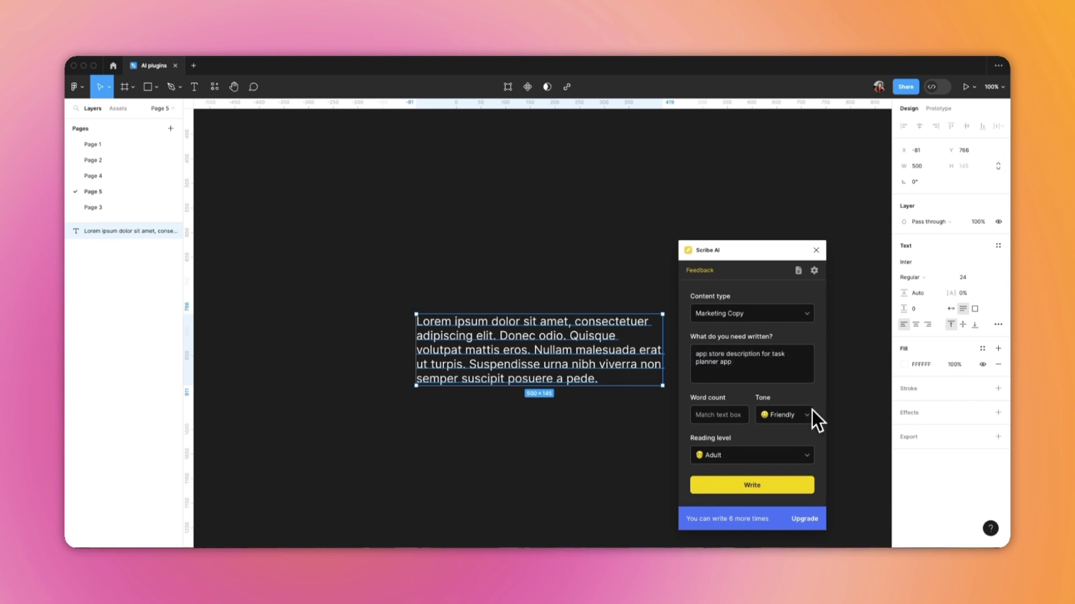
pyautogui.click(816, 251)
pyautogui.click(642, 412)
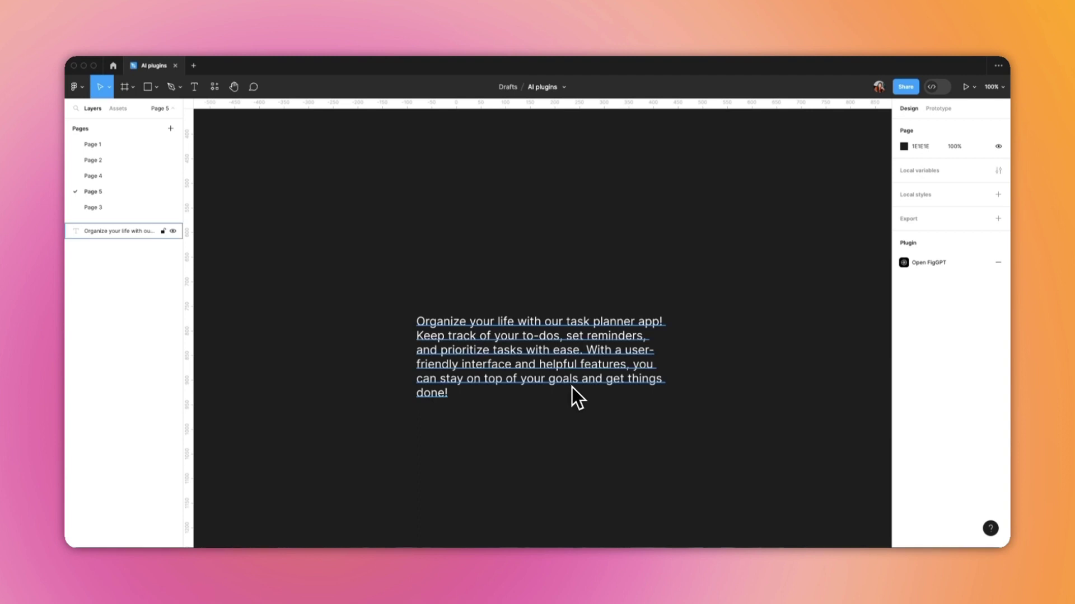
# Generate a catchy English US headline with MagiCopy for the product "Task Planner" in the "Self development" industry.
pyautogui.hotkey('shift', 'i')
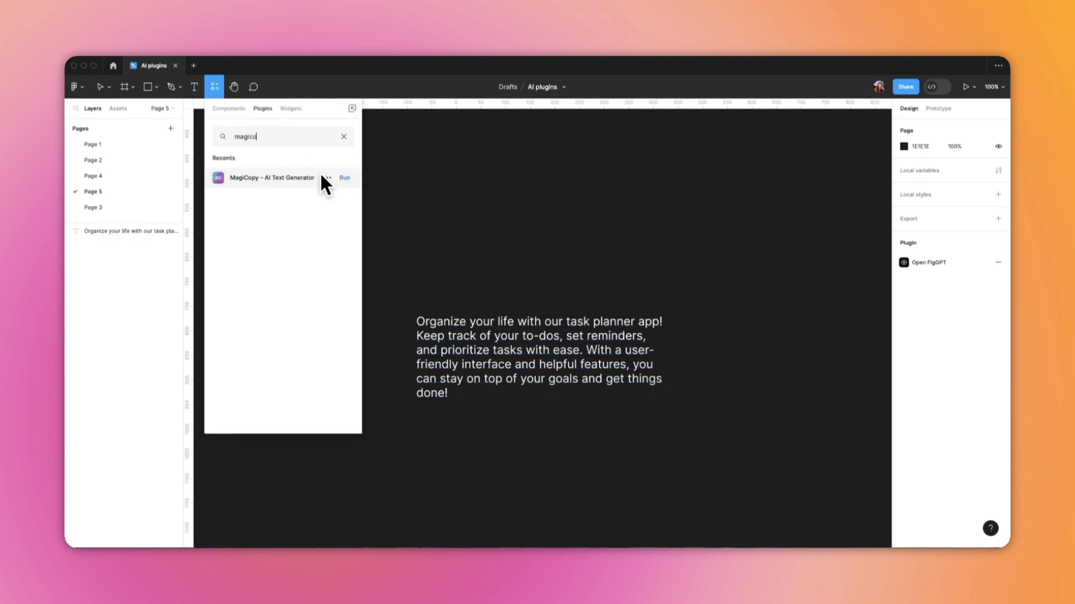
pyautogui.click(322, 177)
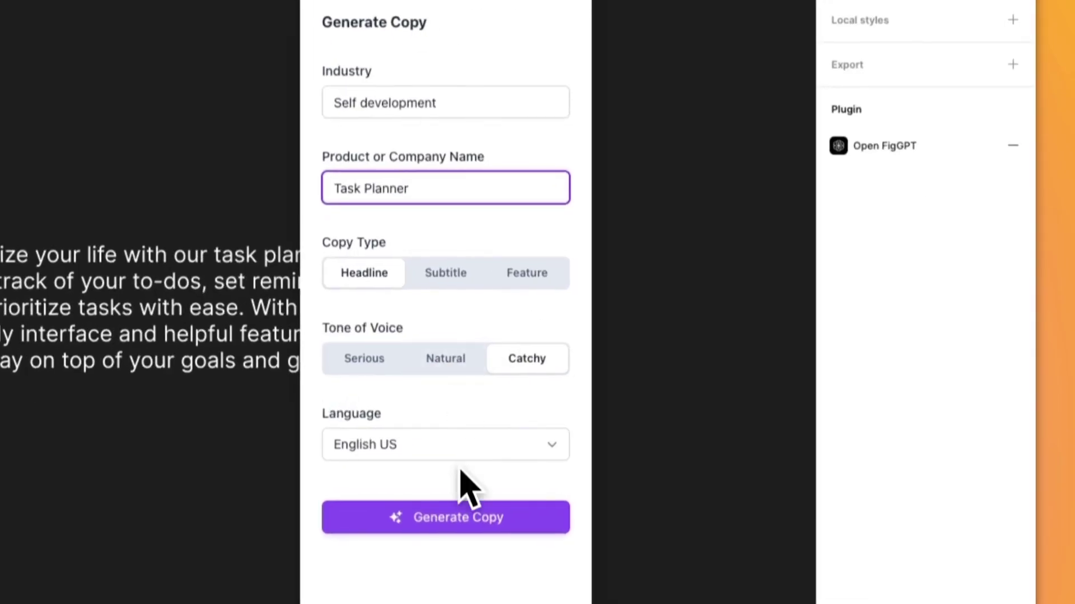
pyautogui.click(691, 463)
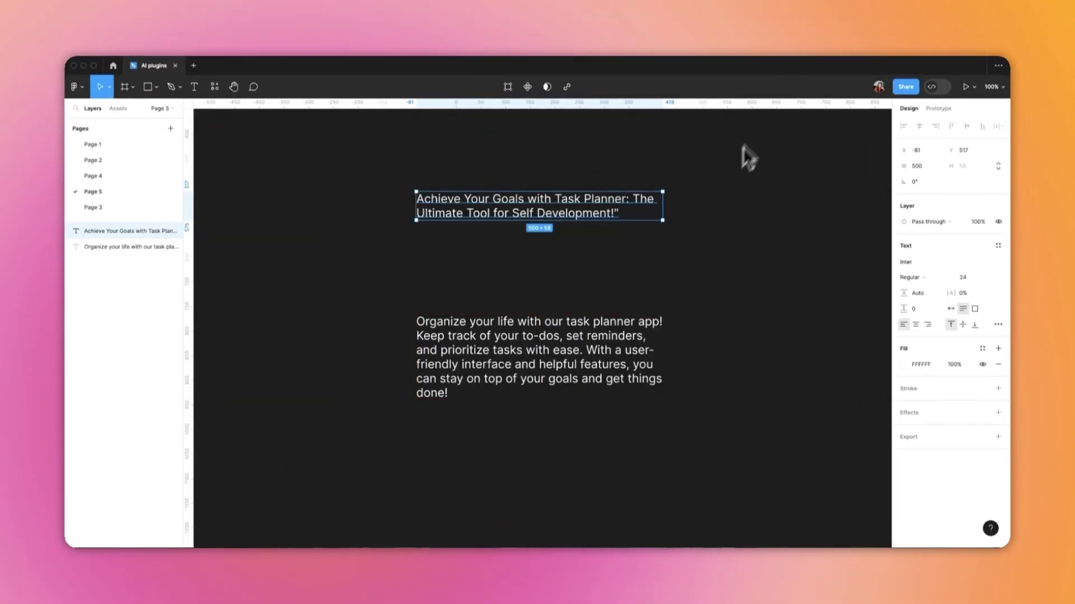
# Restyle the headline with FontExploreAI, trying a youthful serif font and then applying an elegant sans-serif one.
pyautogui.click(531, 221)
pyautogui.click(214, 87)
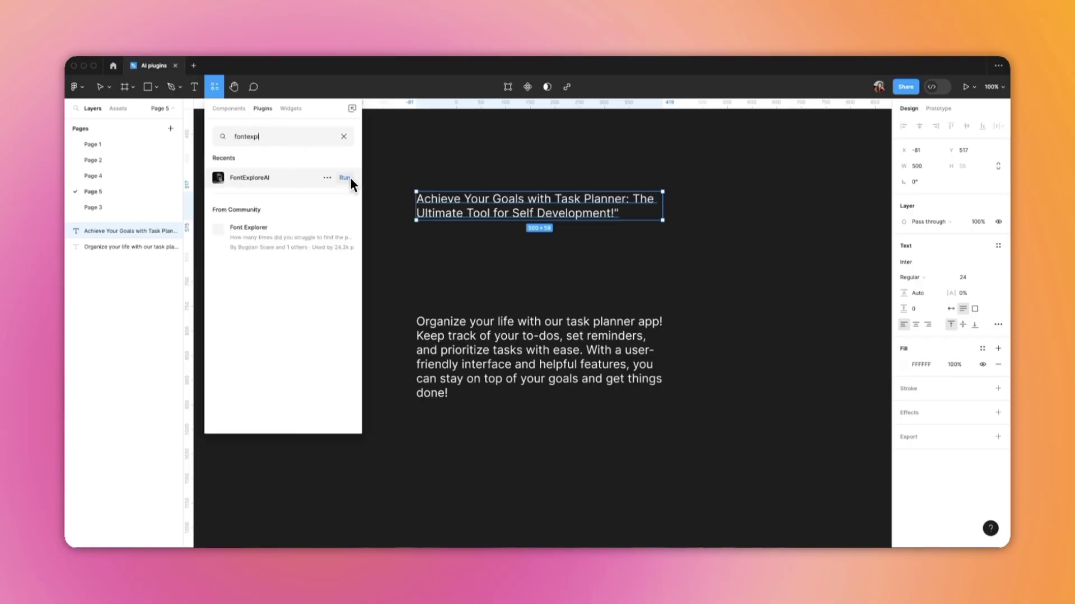
pyautogui.click(348, 178)
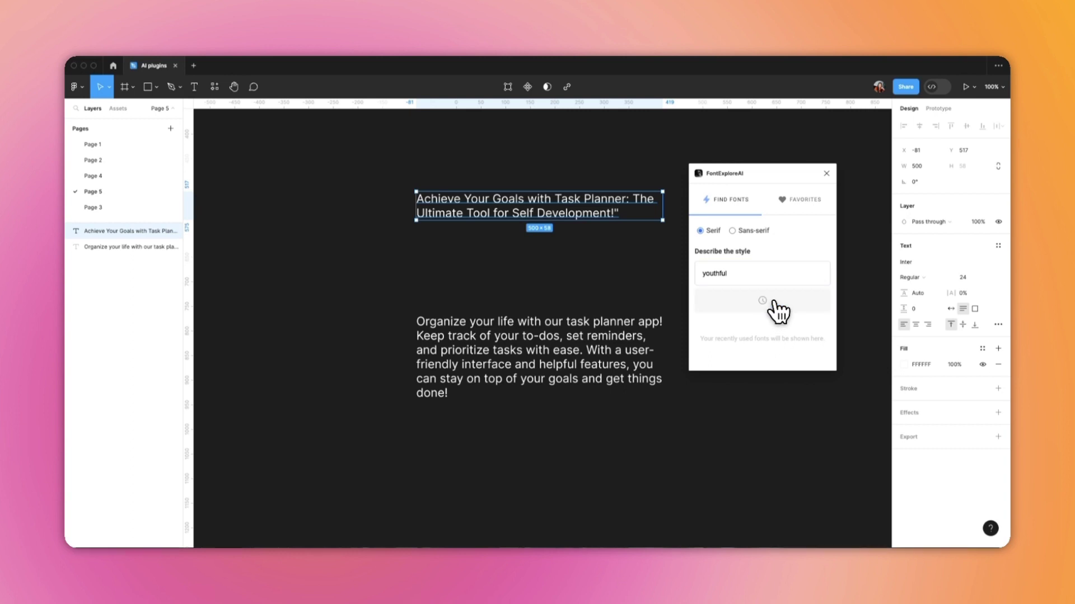
pyautogui.click(744, 231)
pyautogui.doubleClick(728, 273)
pyautogui.press('BackSpace')
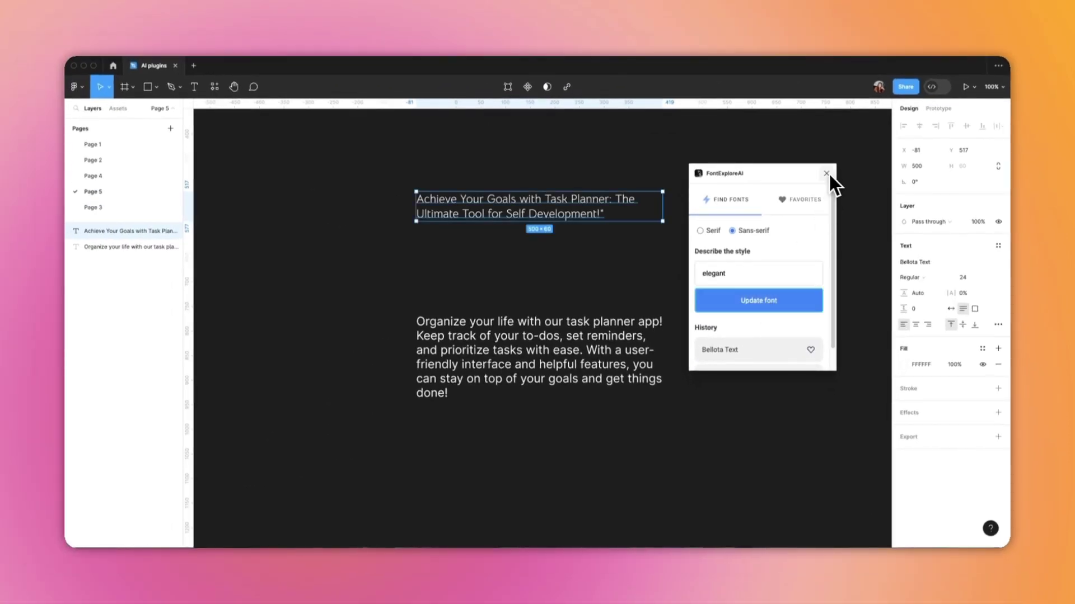
pyautogui.click(827, 173)
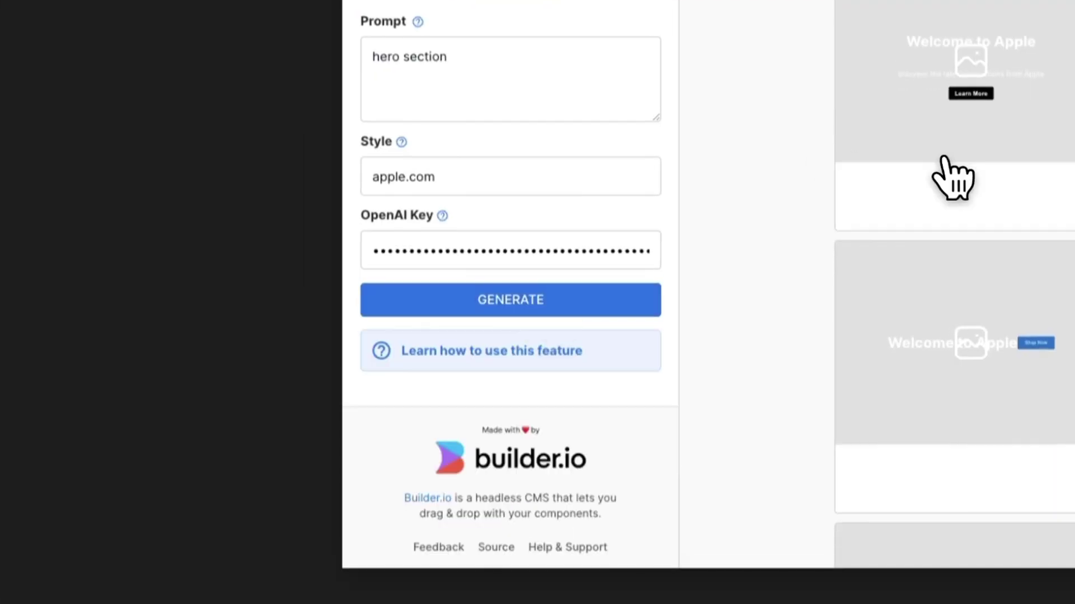
# Generate an "ecommerce home page" styled after shopcider.com with Builder.io and choose one of the resulting designs.
pyautogui.click(735, 272)
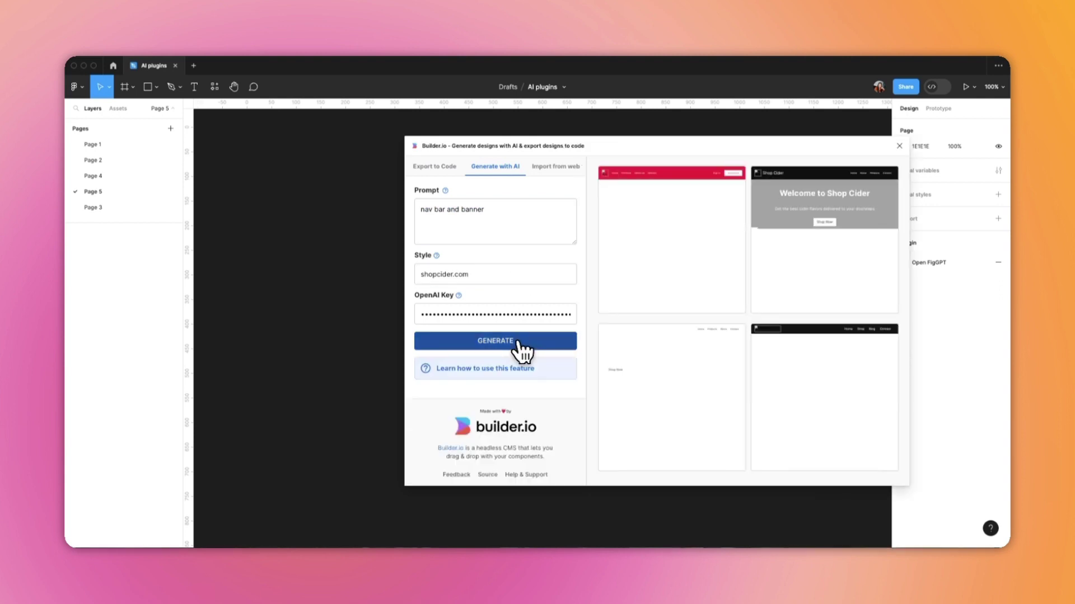
pyautogui.write('home page')
pyautogui.click(501, 342)
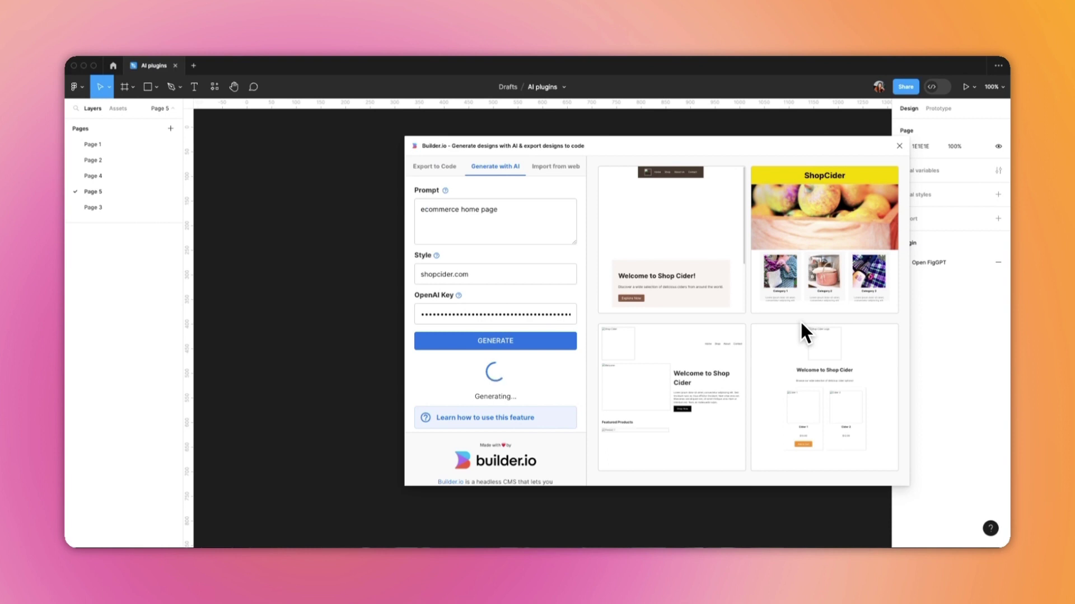
pyautogui.click(801, 325)
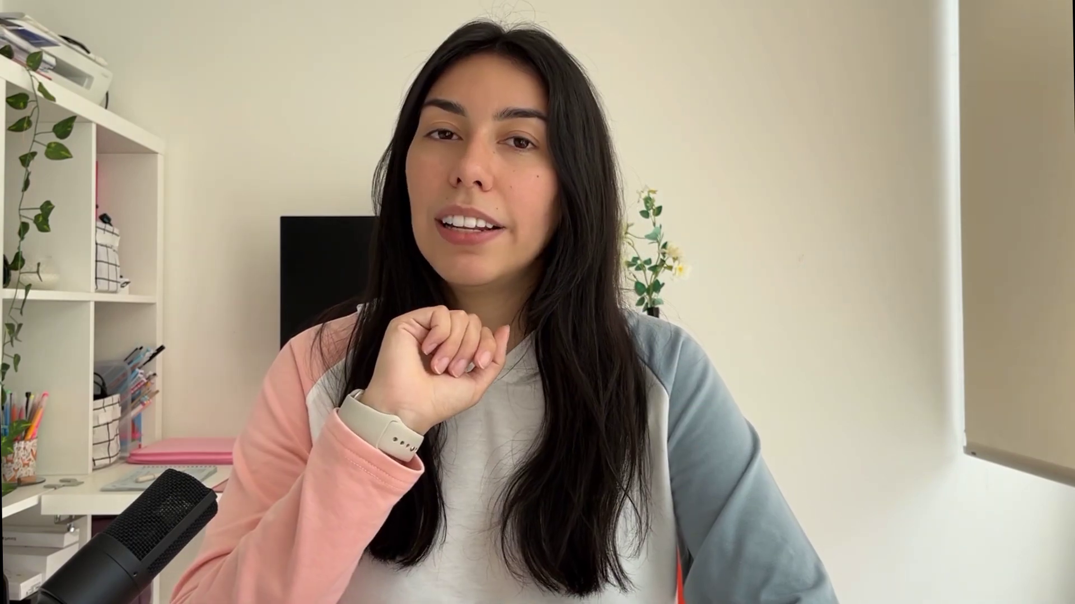
# Switch to the browser and go to the api page of photoroom.com.
pyautogui.click(381, 41)
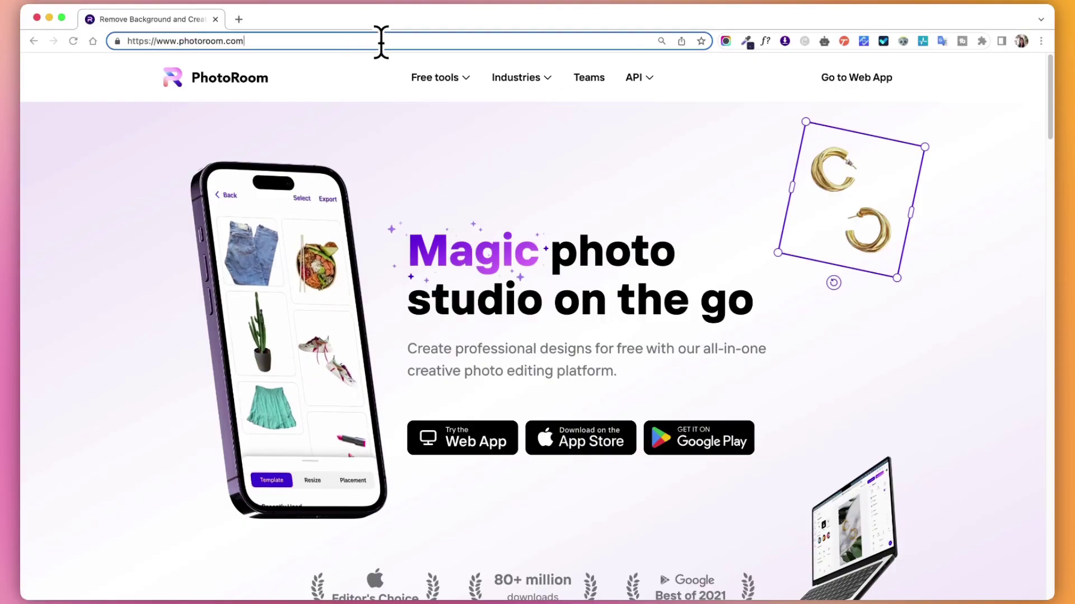
pyautogui.write('api')
pyautogui.press('Return')
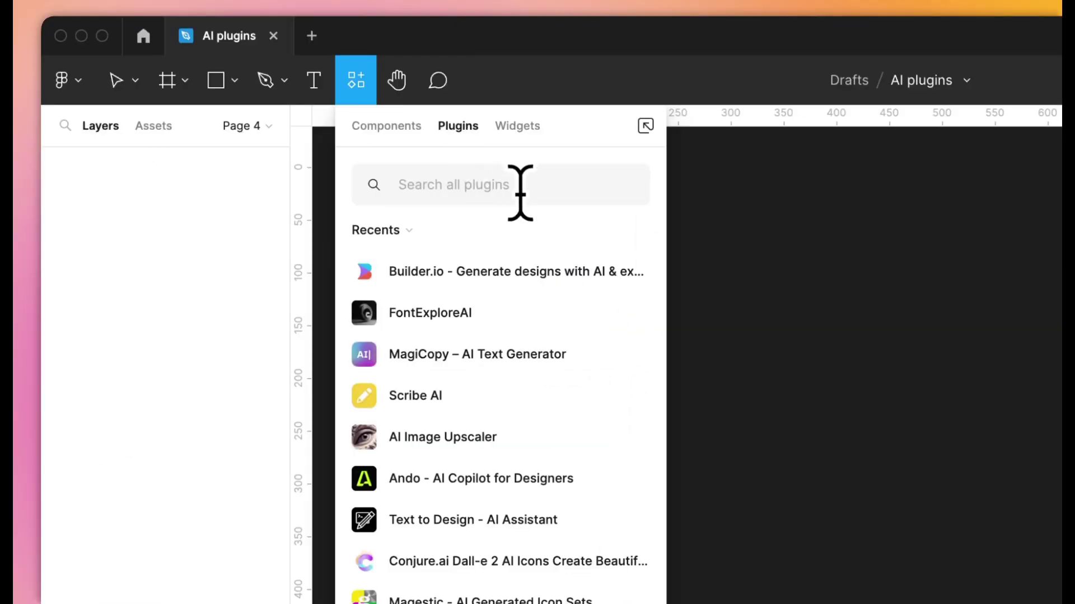
# Find and open the PhotoRoom plugin in Figma, and paste the orange bottle image onto the canvas.
pyautogui.write('photoroom')
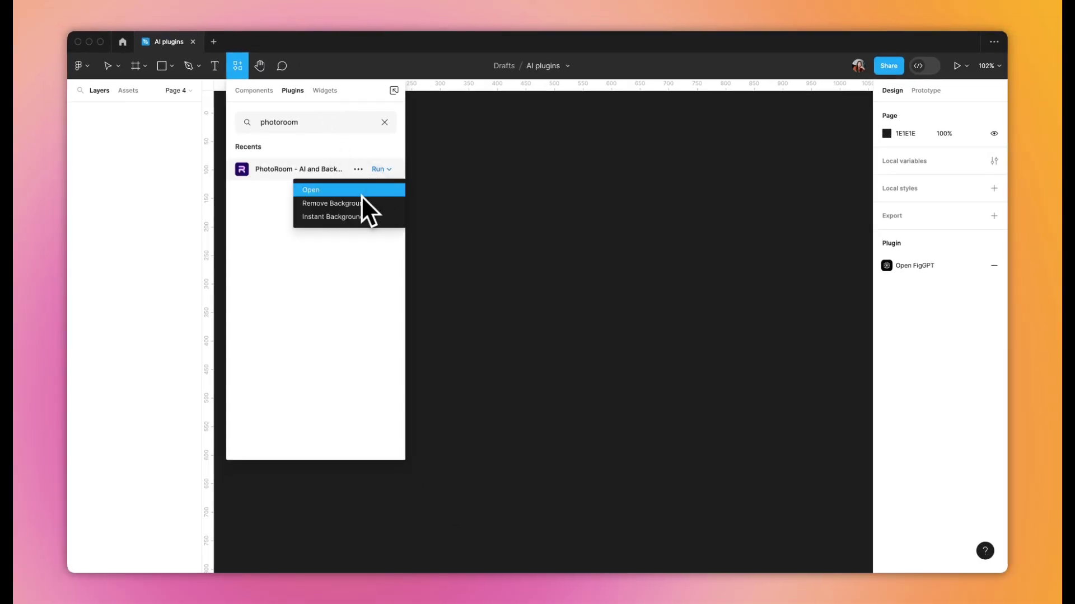
pyautogui.click(361, 193)
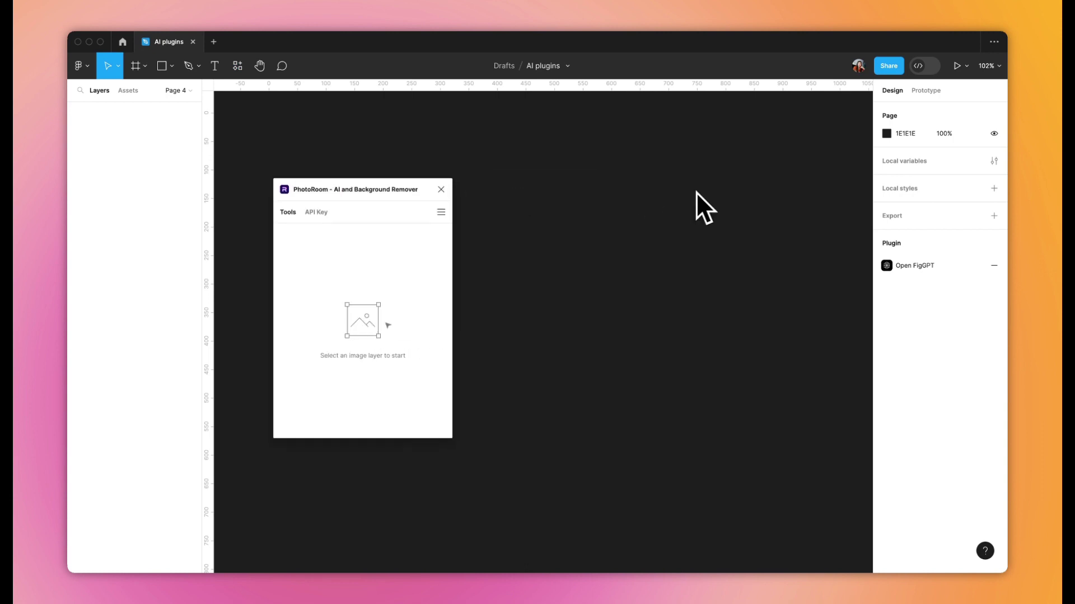
pyautogui.hotkey('ctrl', 'v')
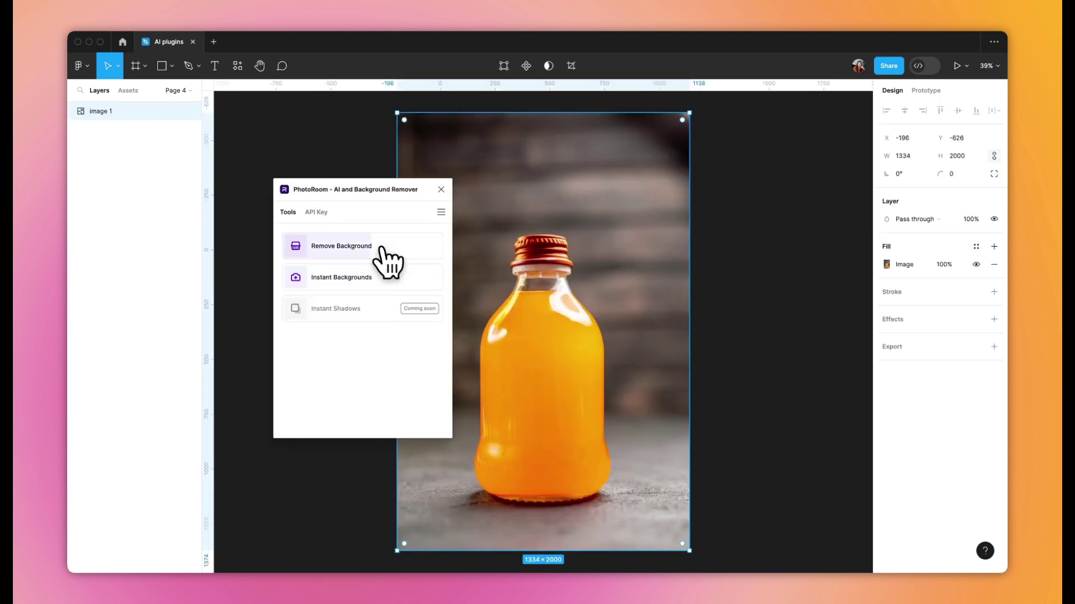
# Remove the pasted bottle image's background and open the Instant Backgrounds scenes.
pyautogui.click(381, 247)
pyautogui.click(397, 287)
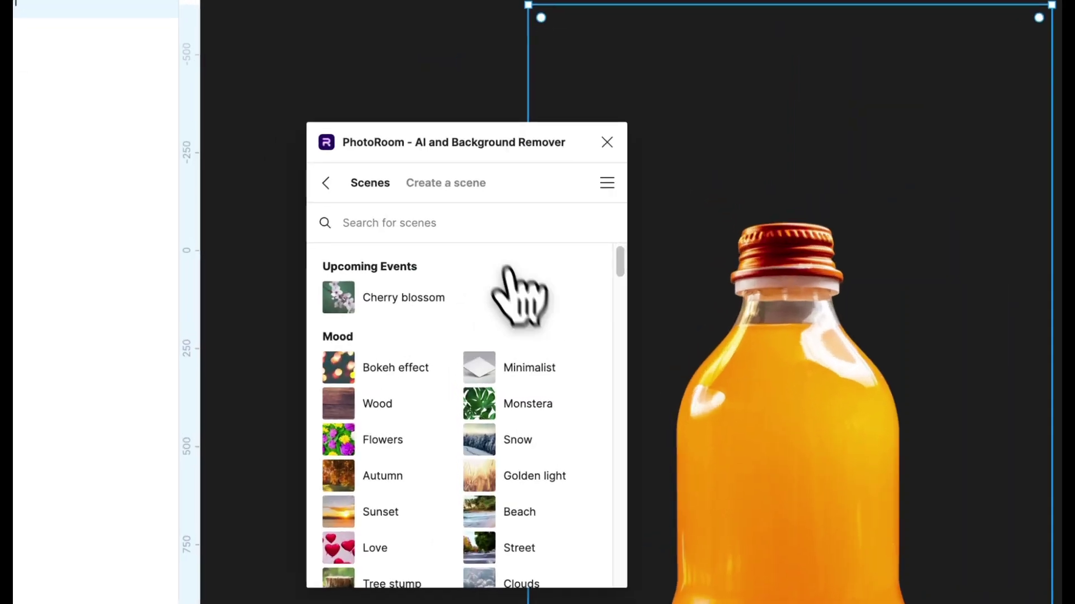